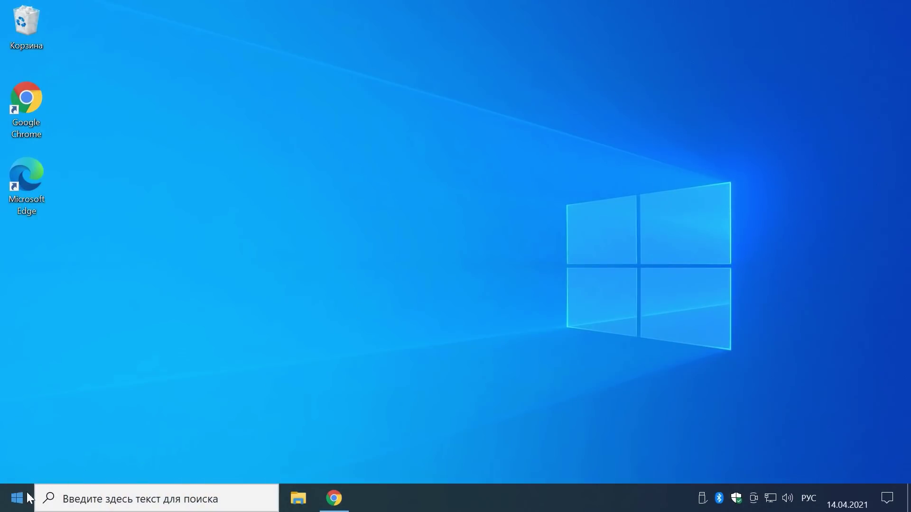
Open Windows Update in the system settings, retry the failed update check, and close the settings.
{"action": "left_click", "coordinate": [29, 495]}
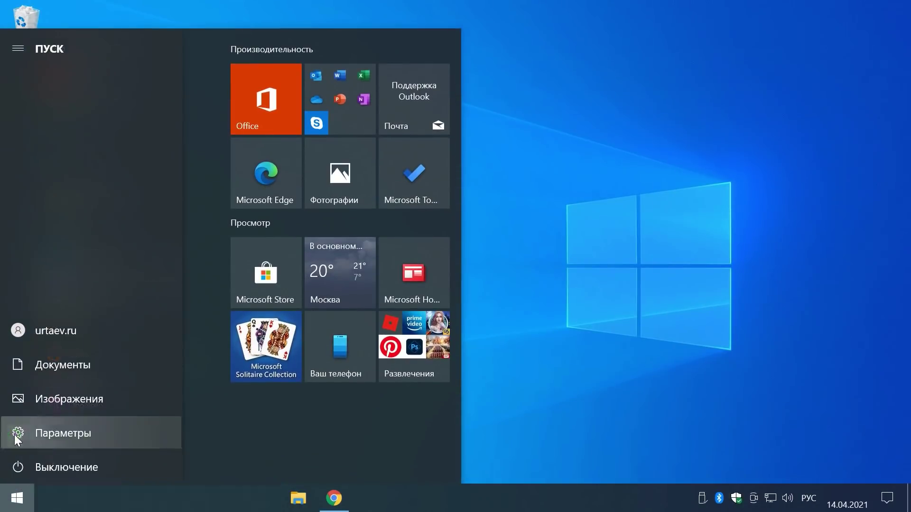
{"action": "left_click", "coordinate": [18, 436]}
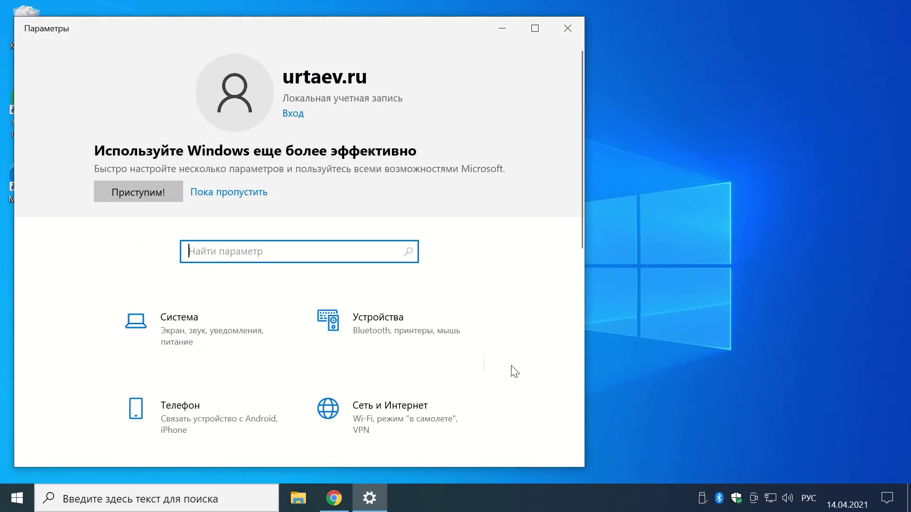
{"action": "scroll", "coordinate": [513, 370], "scroll_direction": "down", "scroll_amount": 8}
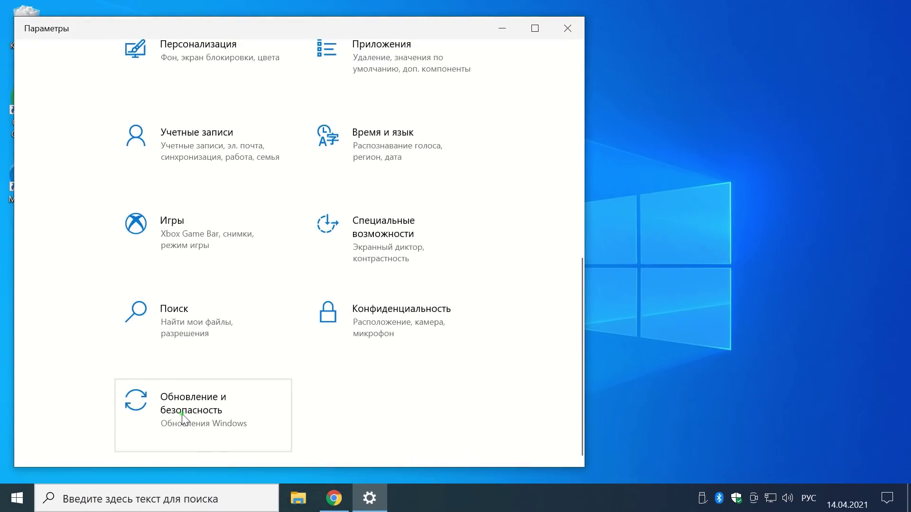
{"action": "left_click", "coordinate": [184, 420]}
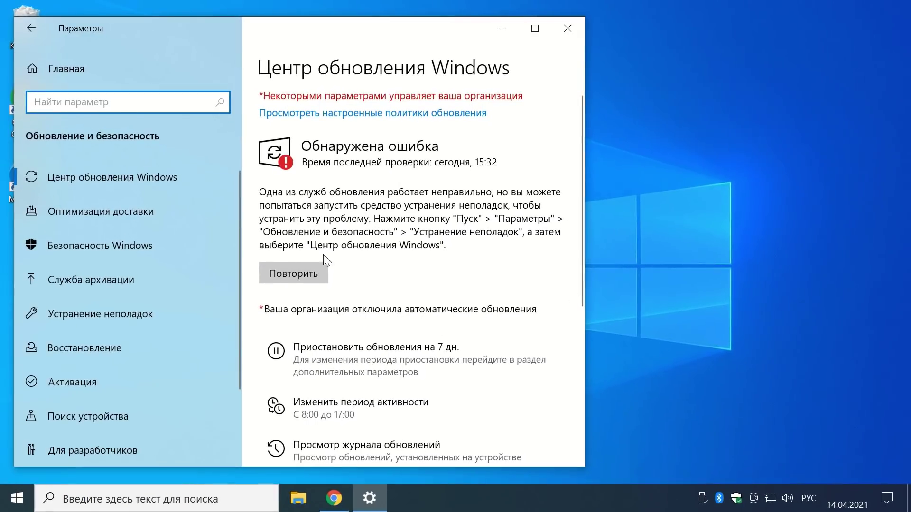
{"action": "left_click", "coordinate": [294, 273]}
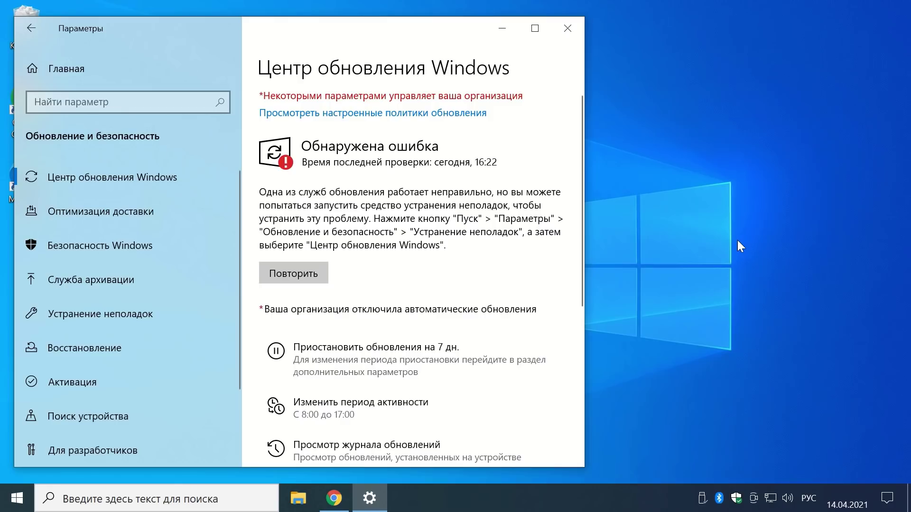
{"action": "left_click", "coordinate": [569, 28]}
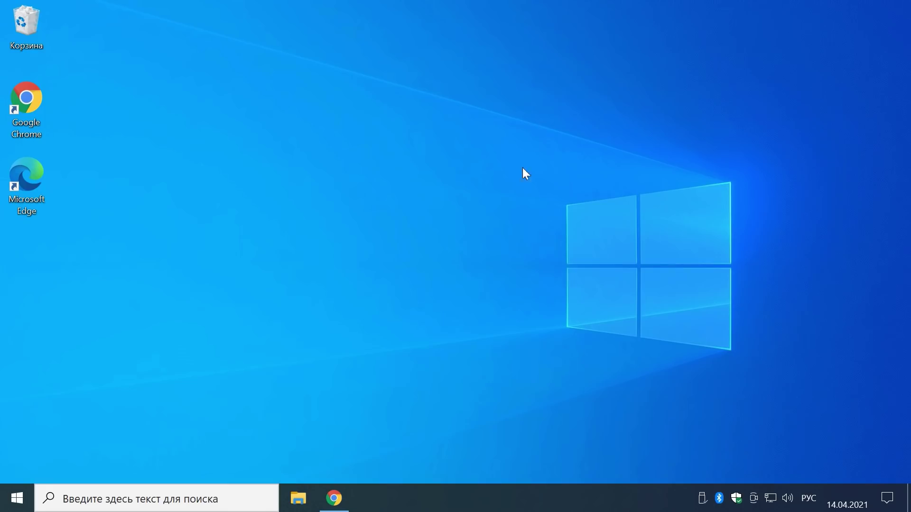
Download Wub.zip from the Windows Update Blocker link in the YouTube video's description in Chrome, and close the browser.
{"action": "left_click", "coordinate": [336, 488]}
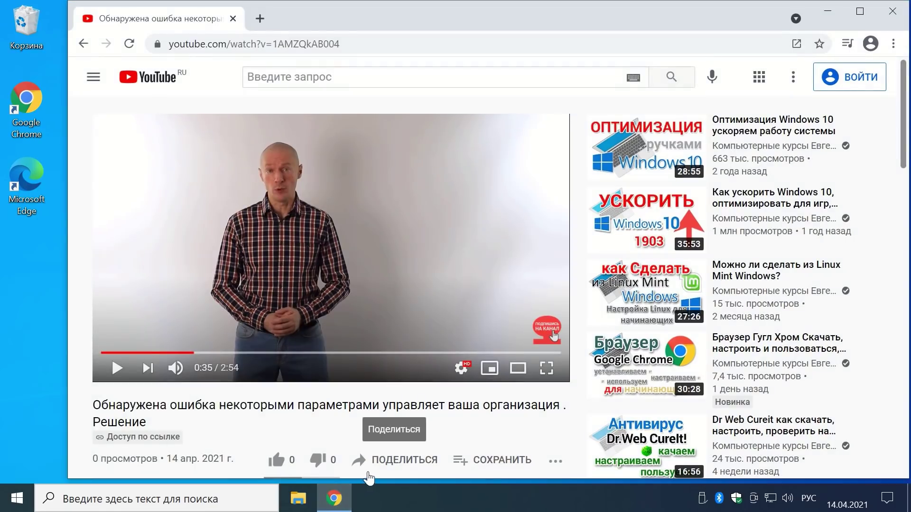
{"action": "scroll", "coordinate": [481, 434], "scroll_direction": "down", "scroll_amount": 6}
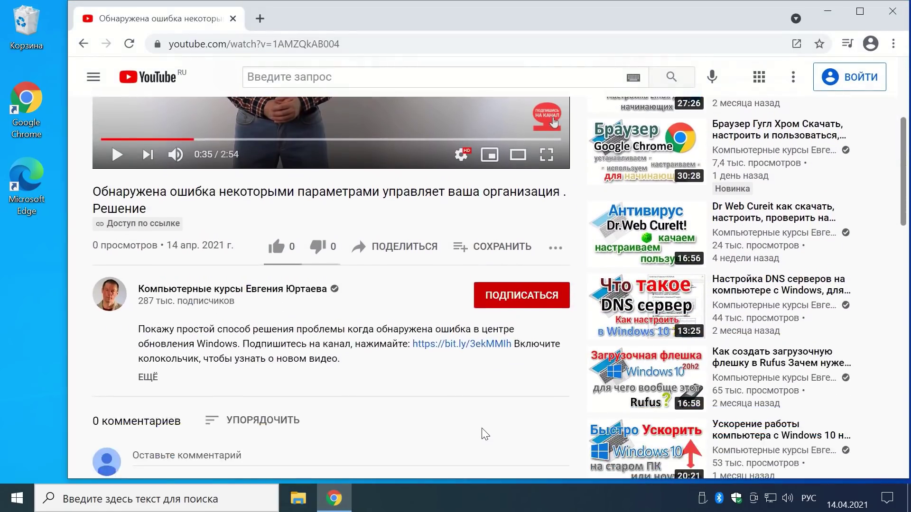
{"action": "left_click", "coordinate": [148, 306]}
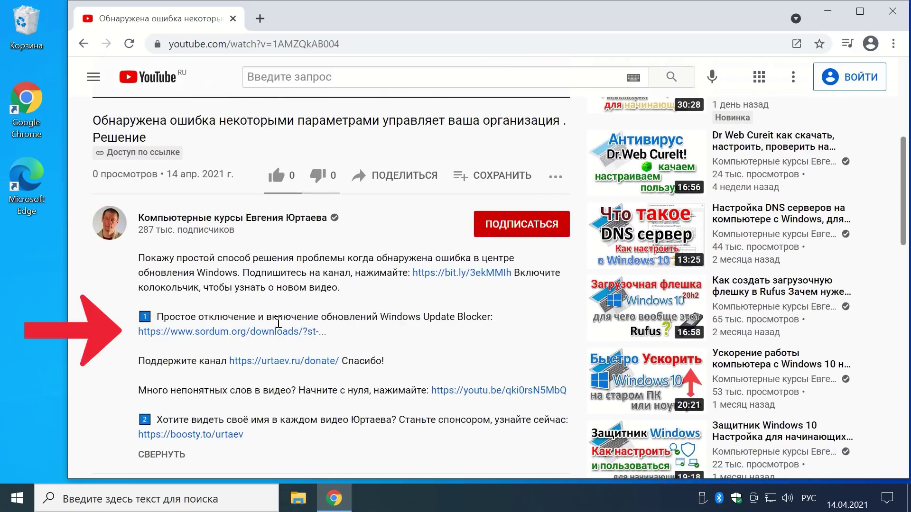
{"action": "left_click", "coordinate": [265, 333]}
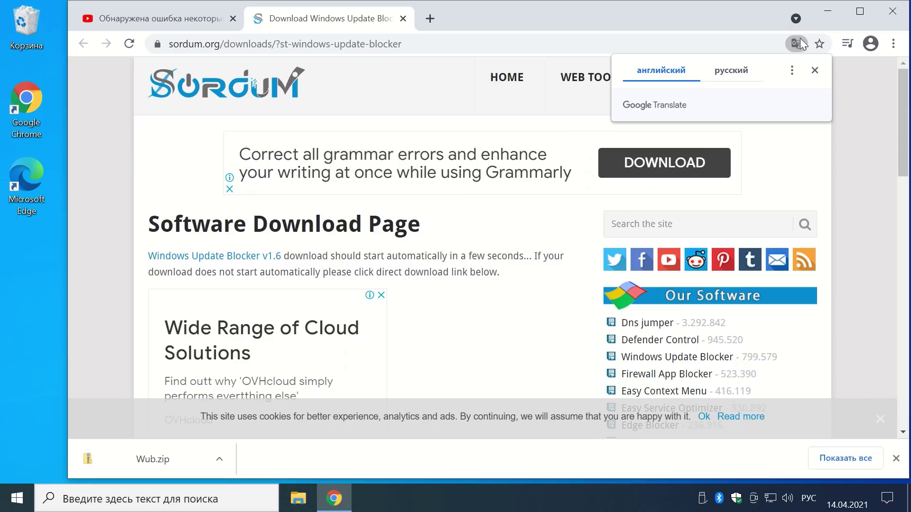
{"action": "left_click", "coordinate": [892, 11]}
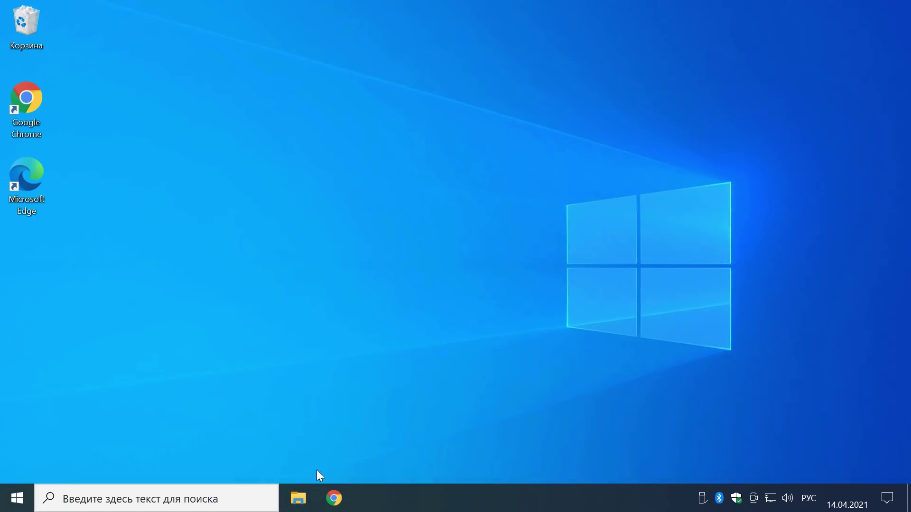
Extract the Wub folder from Wub.zip in Downloads onto the desktop and open the extracted folder.
{"action": "left_click", "coordinate": [300, 487]}
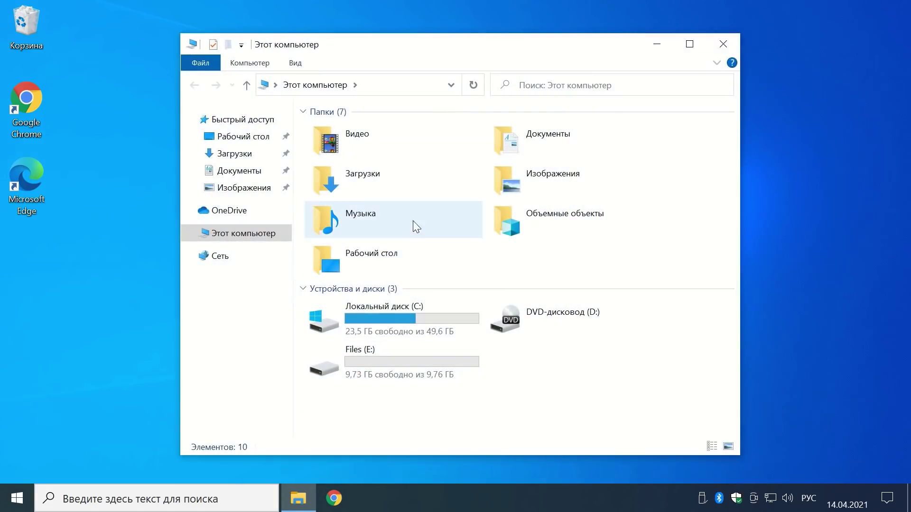
{"action": "double_click", "coordinate": [386, 178]}
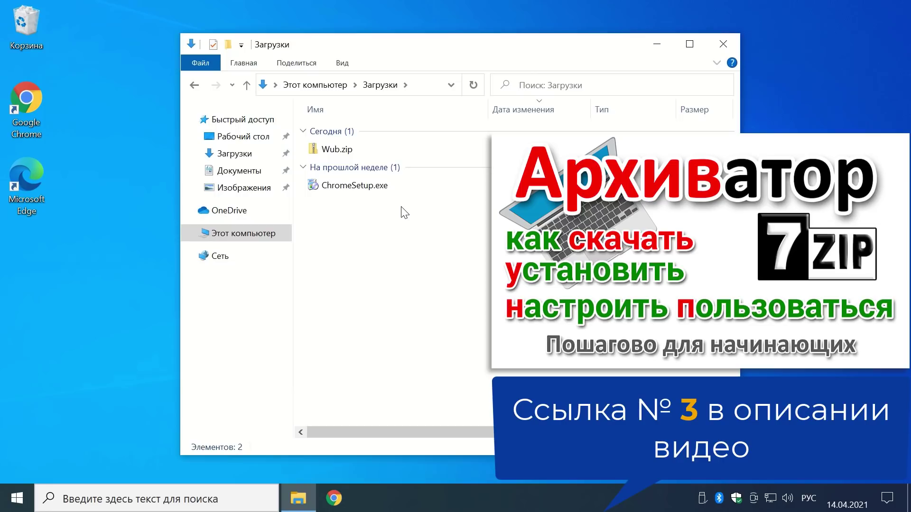
{"action": "left_click", "coordinate": [349, 151]}
{"action": "double_click", "coordinate": [349, 150]}
{"action": "left_click_drag", "start_coordinate": [349, 134], "coordinate": [126, 222]}
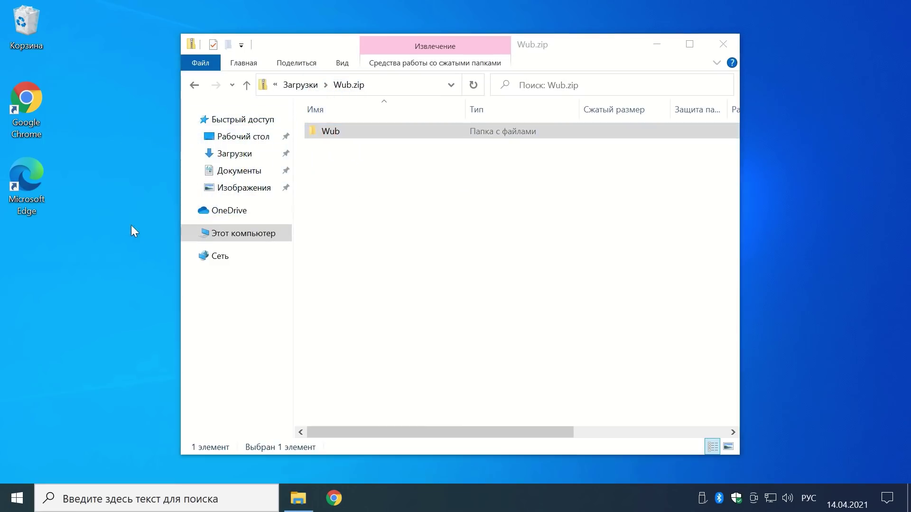
{"action": "left_click", "coordinate": [727, 44]}
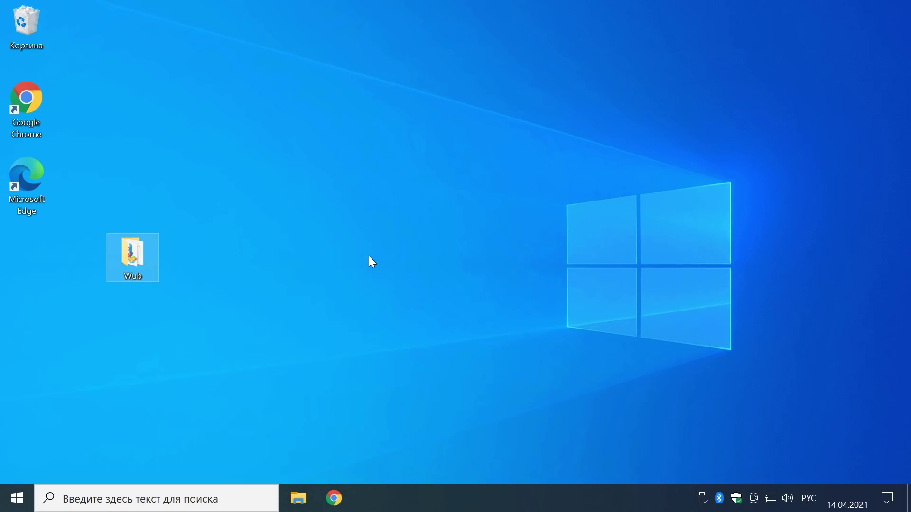
{"action": "double_click", "coordinate": [138, 254]}
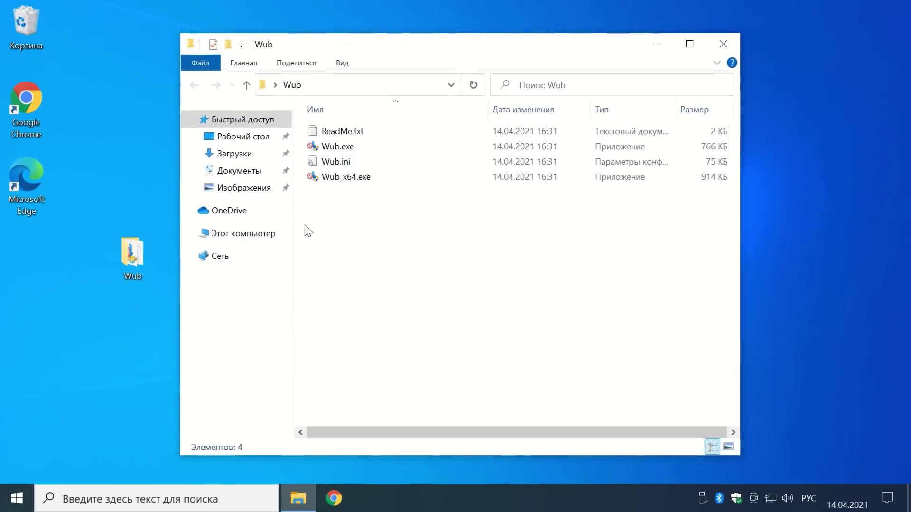
Check the system type in the computer's properties, and close the properties window.
{"action": "left_click", "coordinate": [235, 235]}
{"action": "right_click", "coordinate": [234, 235]}
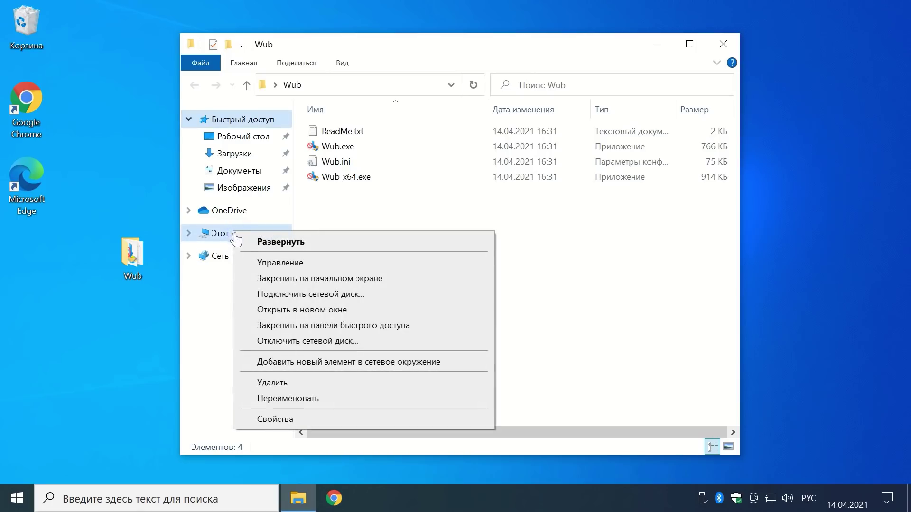
{"action": "left_click", "coordinate": [284, 420]}
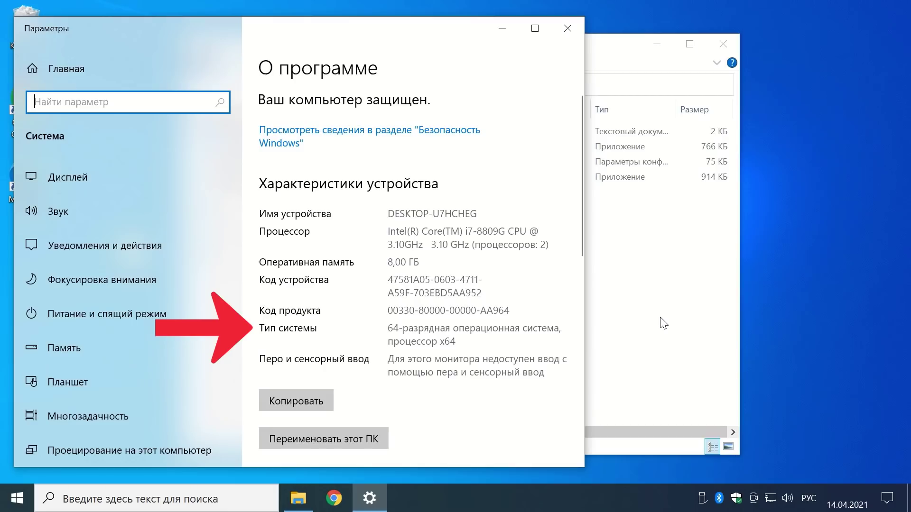
{"action": "left_click", "coordinate": [565, 29]}
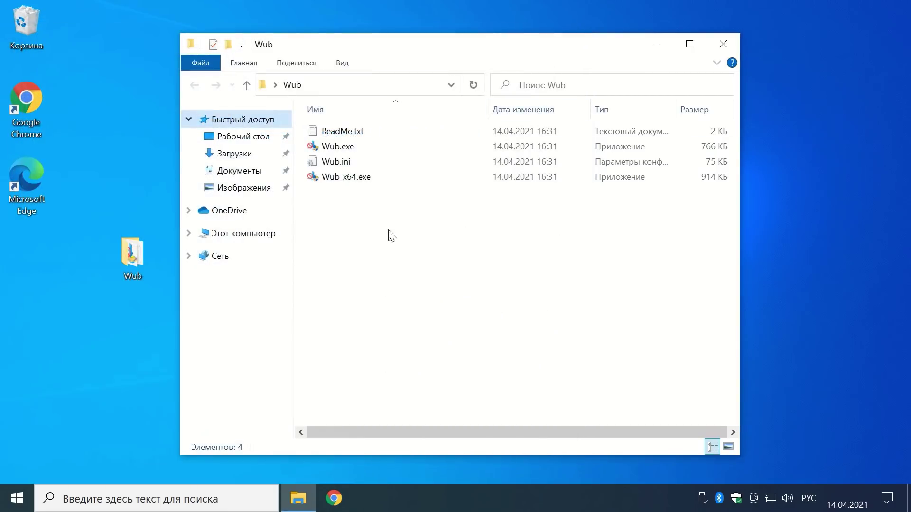
Run Wub_x64.exe from the Wub folder, allow it to make changes to the device, and close the folder window.
{"action": "left_click", "coordinate": [361, 182]}
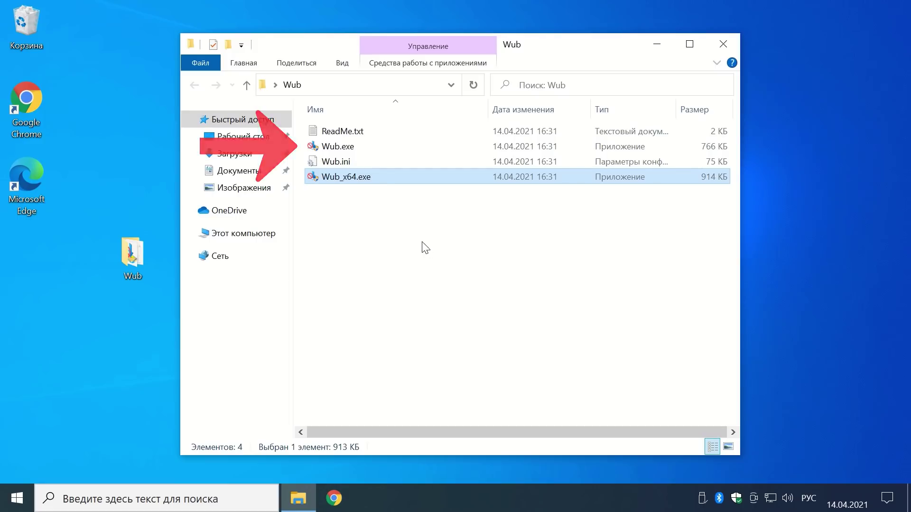
{"action": "double_click", "coordinate": [378, 181]}
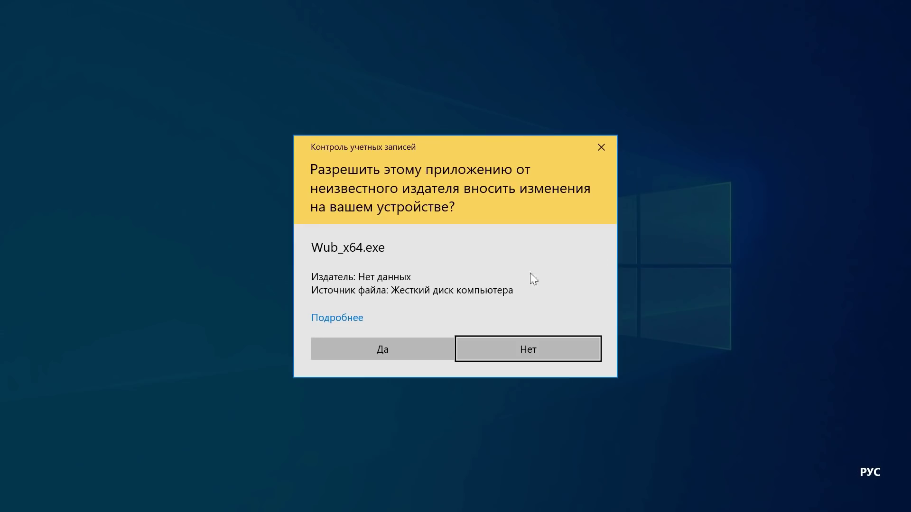
{"action": "left_click", "coordinate": [375, 347]}
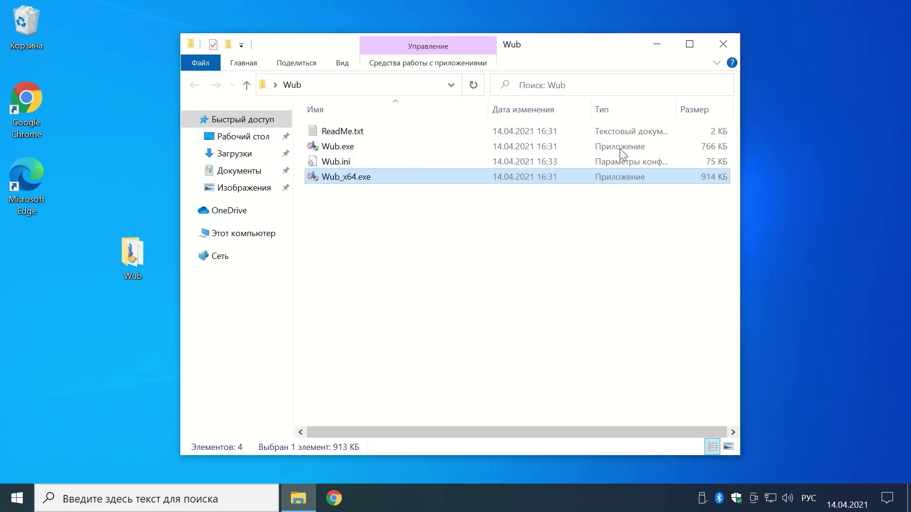
{"action": "left_click", "coordinate": [721, 41]}
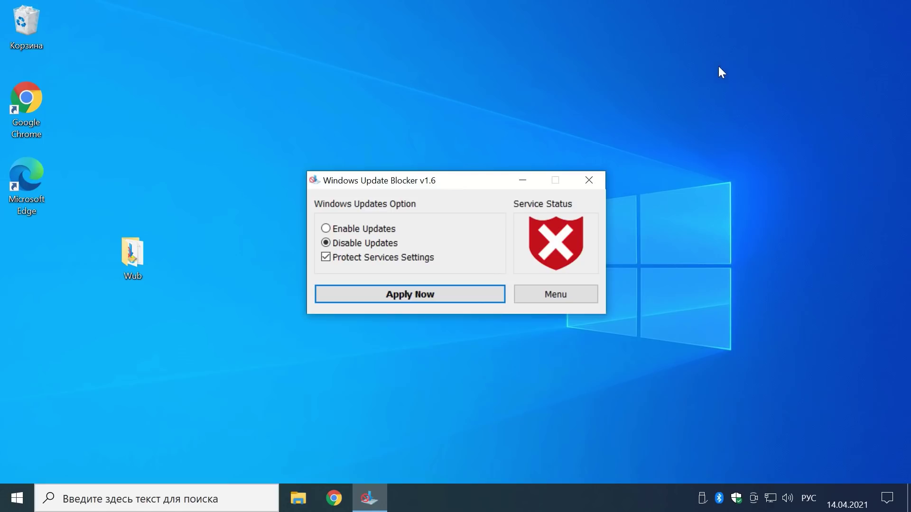
Switch Windows Update Blocker's language to Russian and apply the option that enables Windows updates.
{"action": "left_click", "coordinate": [571, 296]}
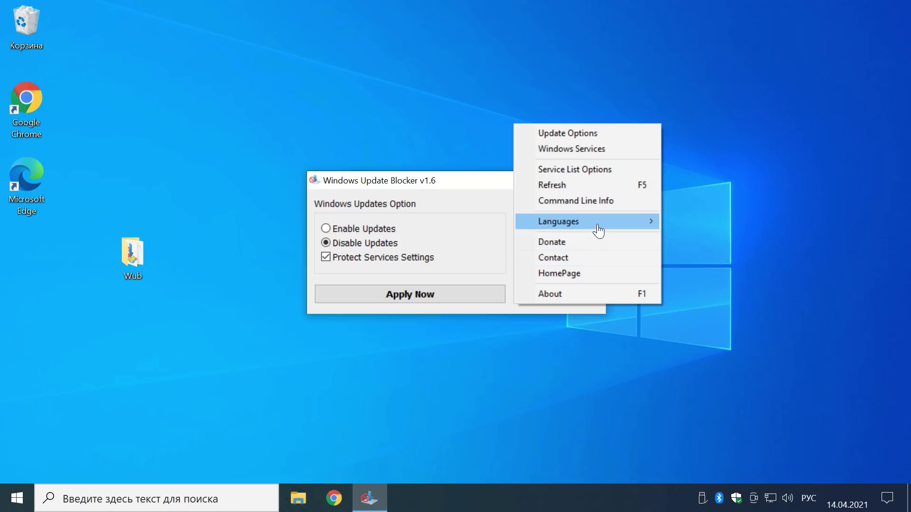
{"action": "mouse_move", "coordinate": [602, 228]}
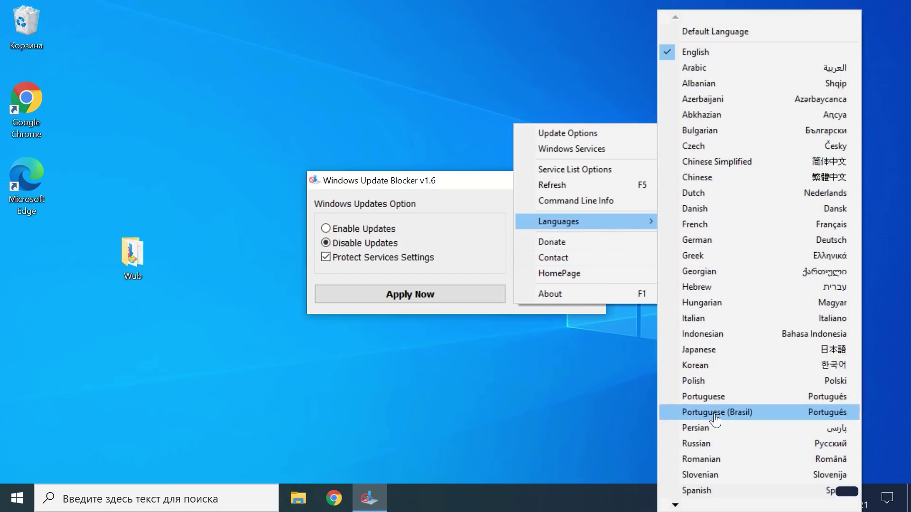
{"action": "left_click", "coordinate": [710, 443]}
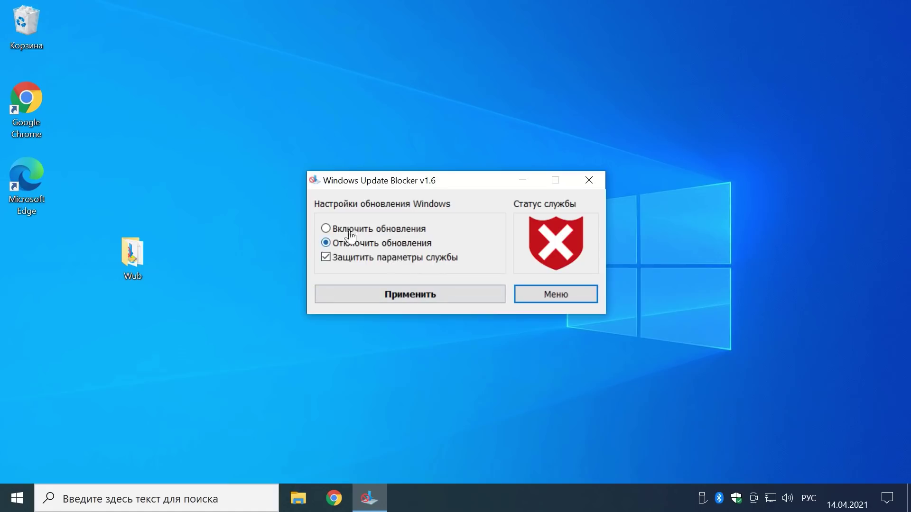
{"action": "left_click", "coordinate": [326, 229]}
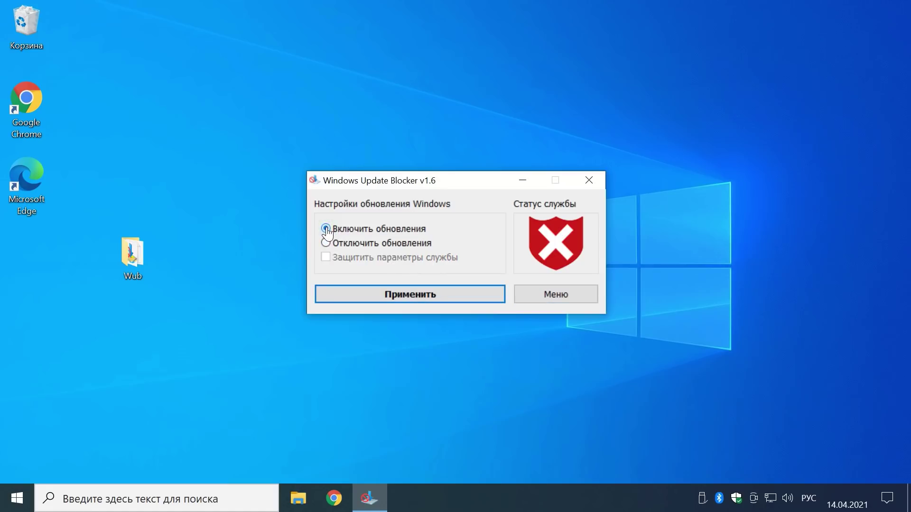
{"action": "left_click", "coordinate": [418, 300]}
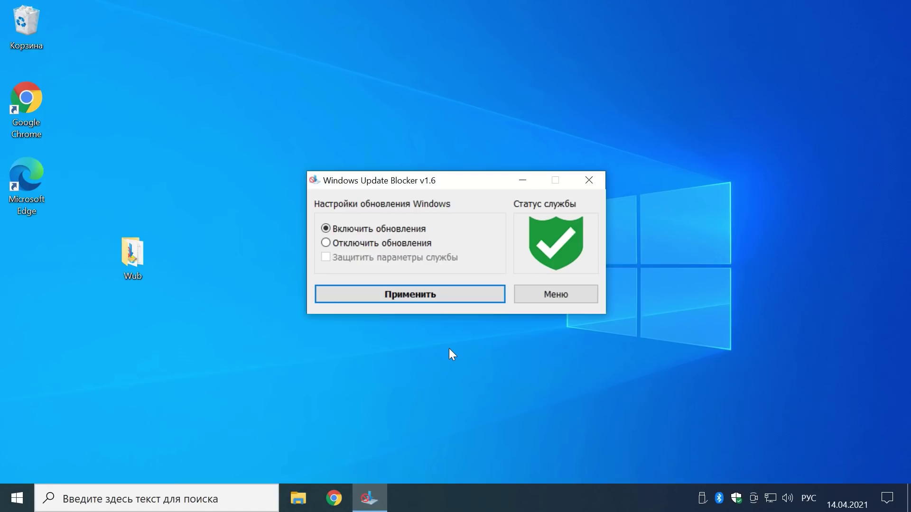
Open Windows Update from Windows Update Blocker, retry the update check, and move the blocker window clear of the settings.
{"action": "left_click", "coordinate": [564, 298]}
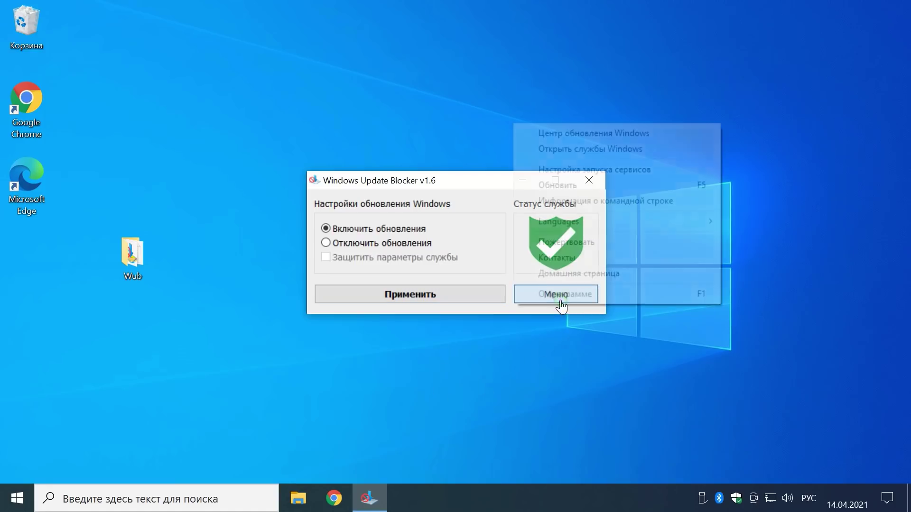
{"action": "left_click", "coordinate": [577, 137]}
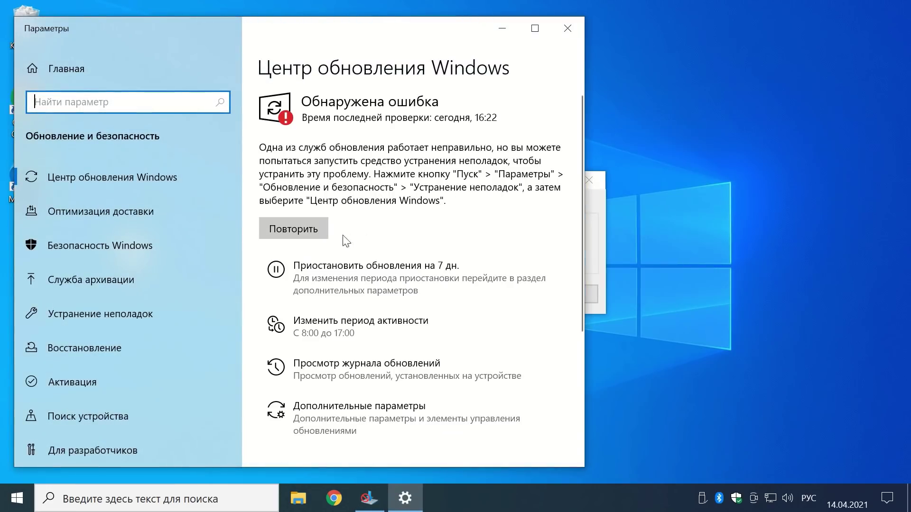
{"action": "left_click", "coordinate": [290, 230]}
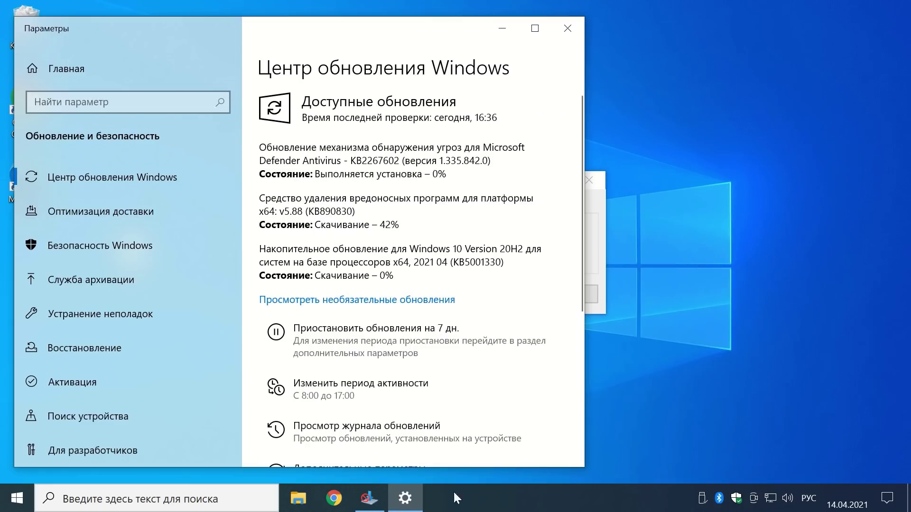
{"action": "left_click", "coordinate": [369, 497]}
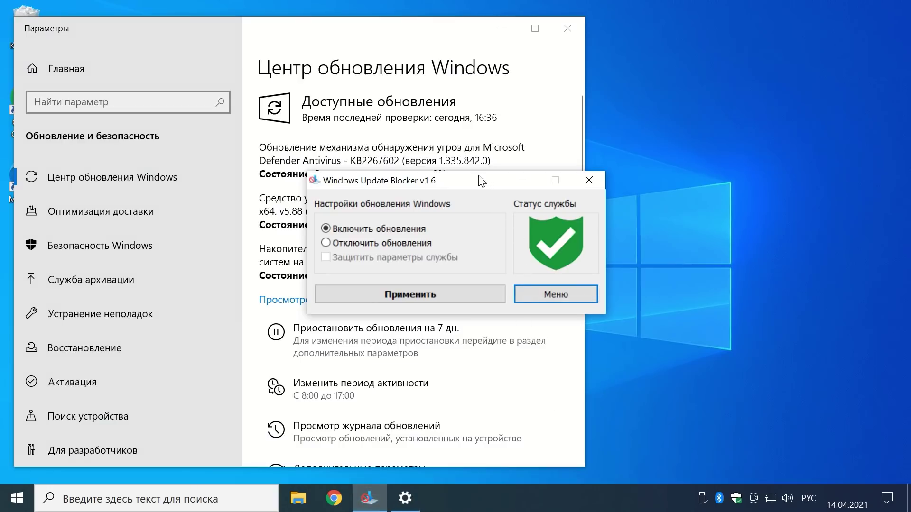
{"action": "left_click_drag", "start_coordinate": [481, 181], "coordinate": [759, 148]}
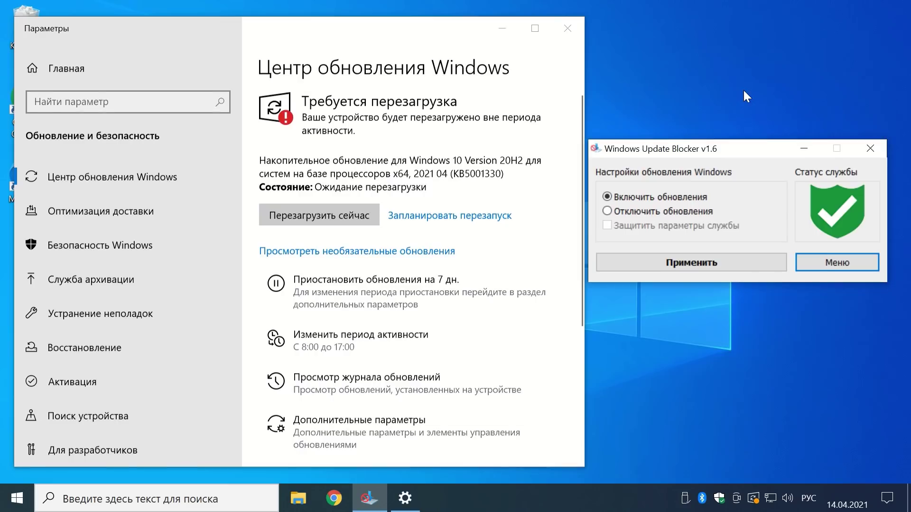
Close the settings and Windows Update Blocker windows, and restart the computer with the option that installs the pending updates.
{"action": "left_click", "coordinate": [567, 28]}
{"action": "left_click", "coordinate": [874, 149]}
{"action": "left_click", "coordinate": [17, 498]}
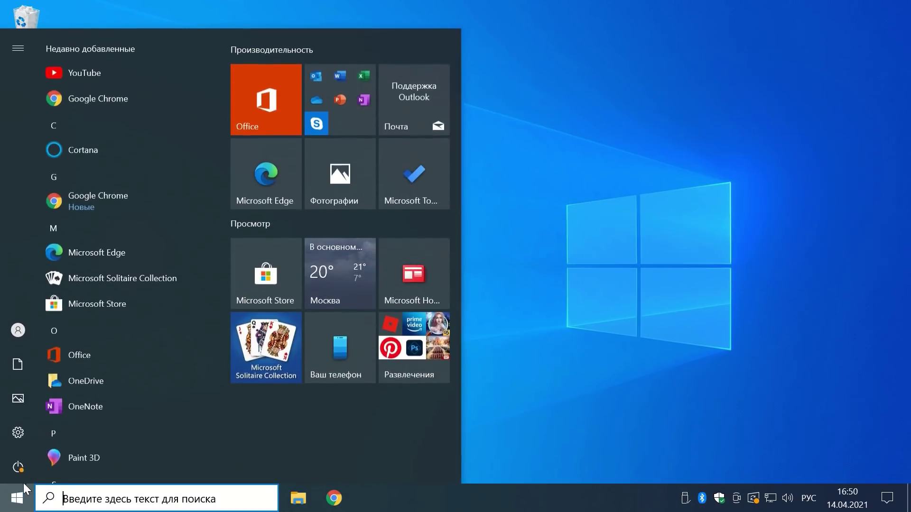
{"action": "left_click", "coordinate": [17, 472]}
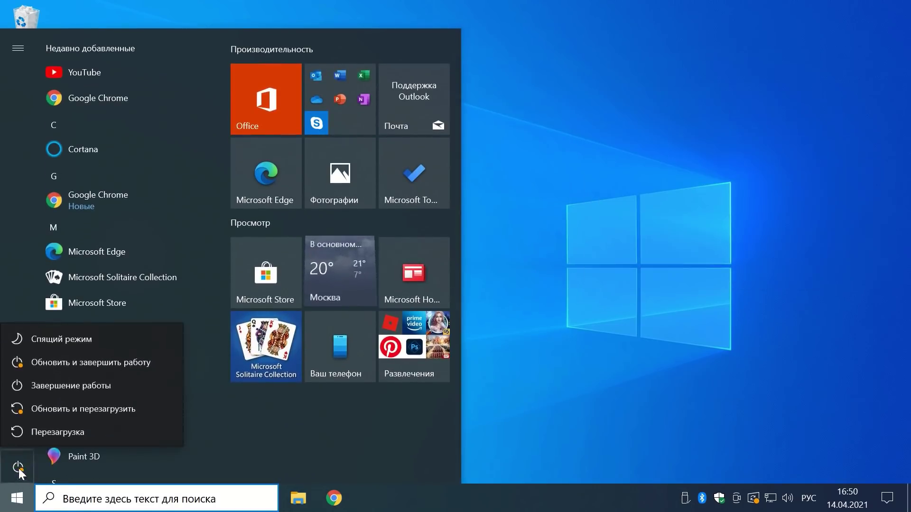
{"action": "left_click", "coordinate": [58, 410]}
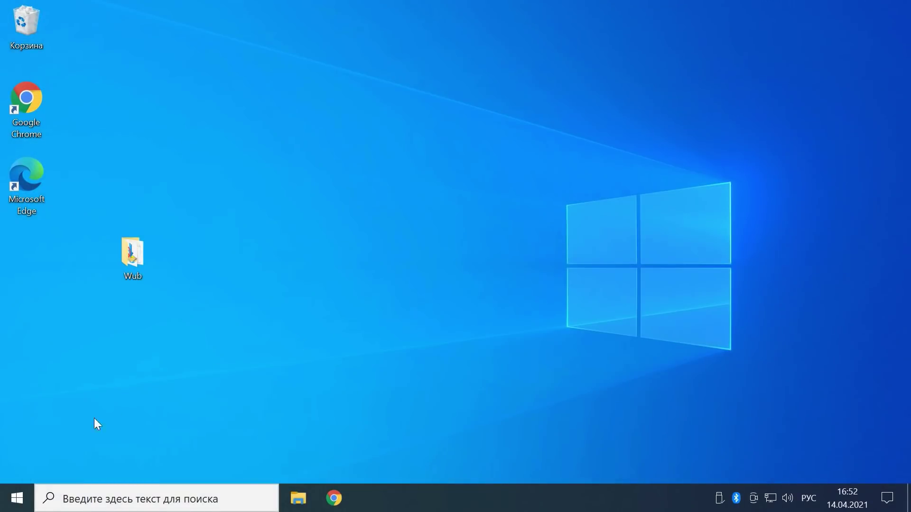
Check the update status on the Windows Update page in the system settings, and close the settings window.
{"action": "left_click", "coordinate": [19, 496]}
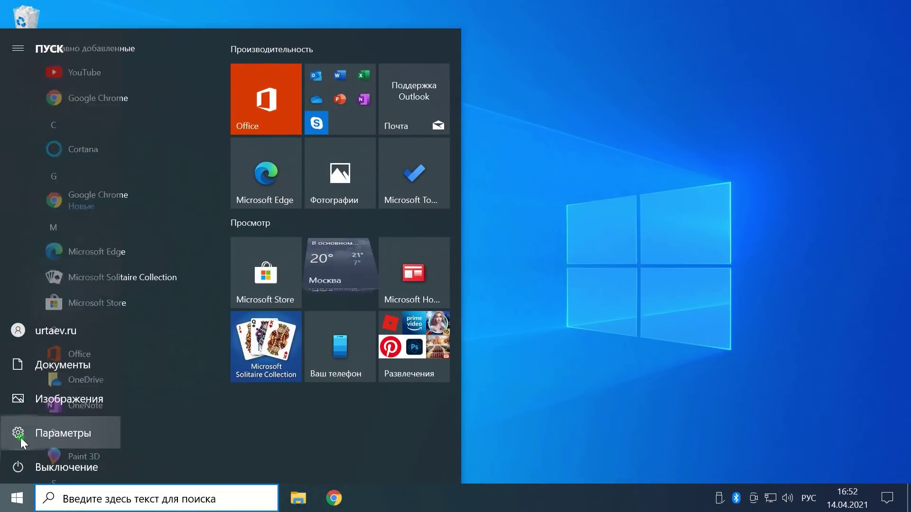
{"action": "left_click", "coordinate": [20, 438]}
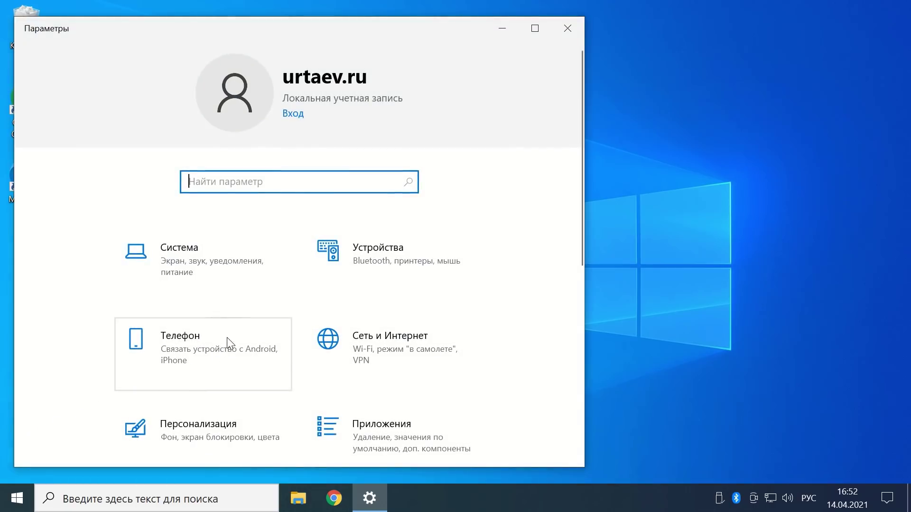
{"action": "scroll", "coordinate": [228, 341], "scroll_direction": "down", "scroll_amount": 8}
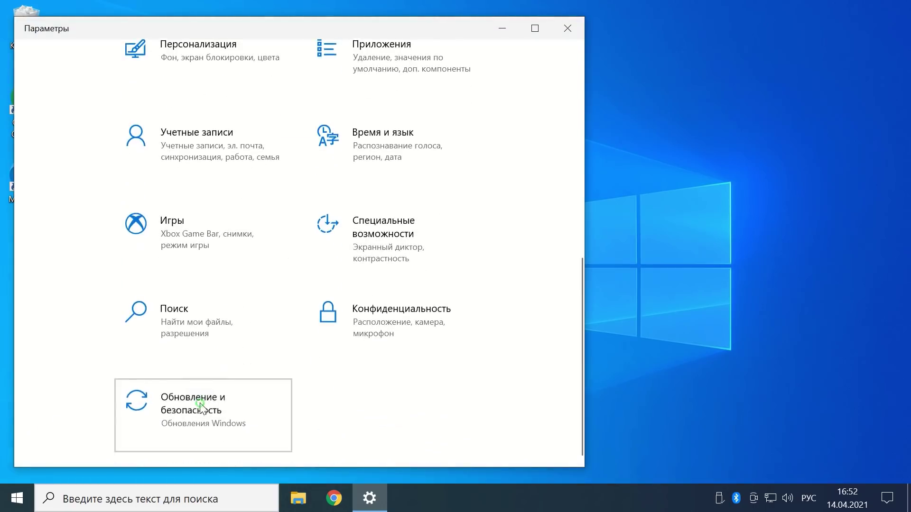
{"action": "left_click", "coordinate": [200, 407]}
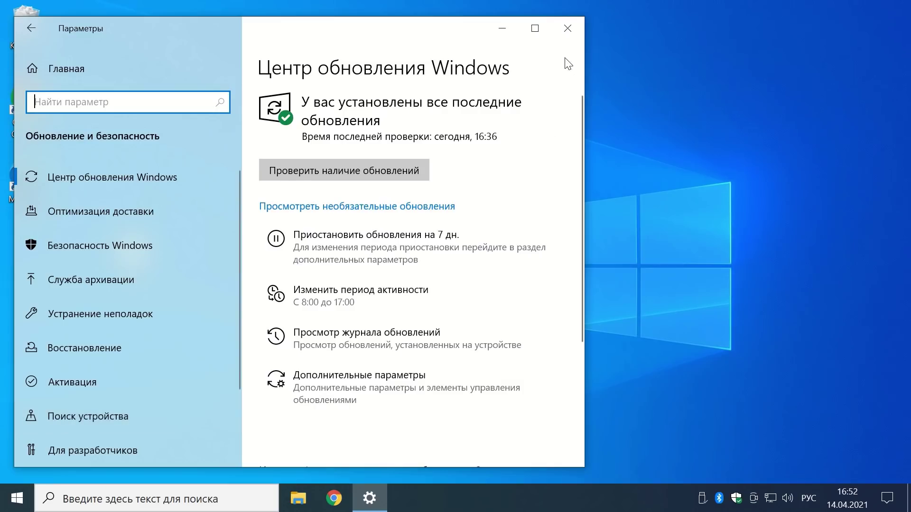
{"action": "left_click", "coordinate": [566, 35]}
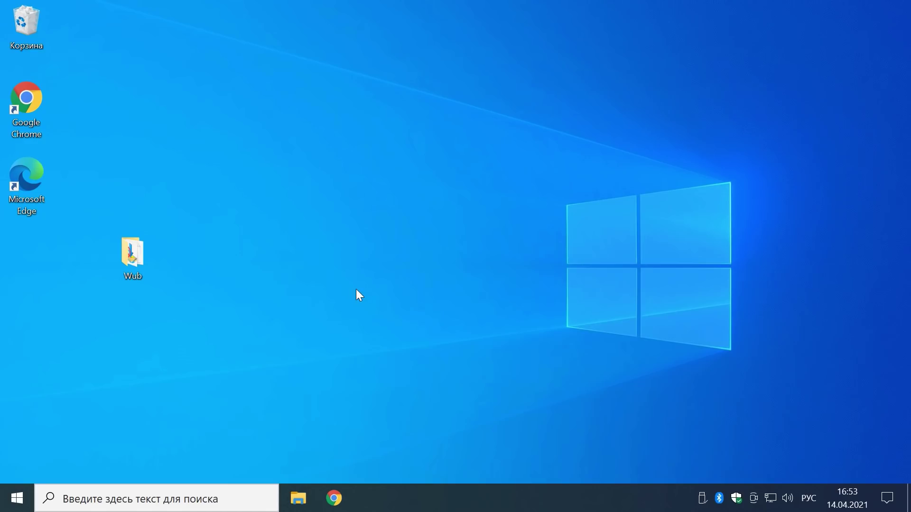
Delete Wub.exe from the Wub folder on the desktop, and close the folder window.
{"action": "double_click", "coordinate": [131, 264]}
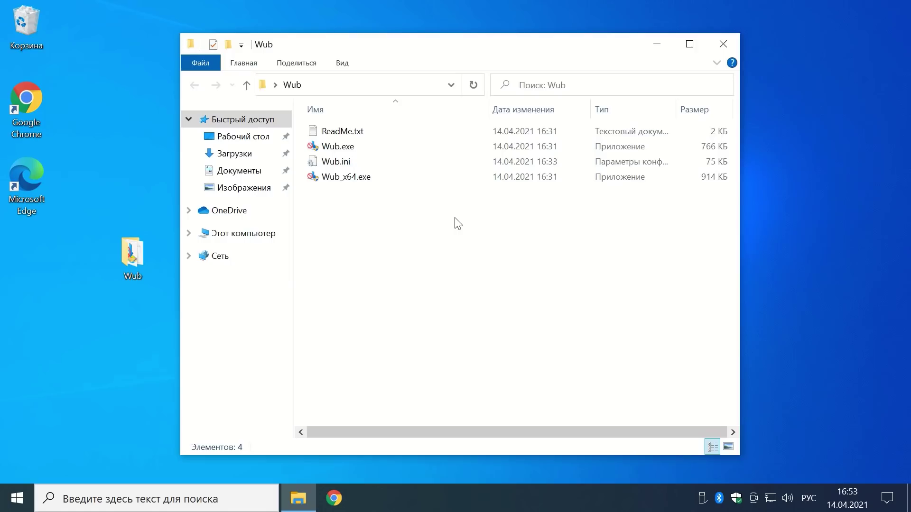
{"action": "left_click", "coordinate": [351, 146]}
{"action": "key", "text": "Delete"}
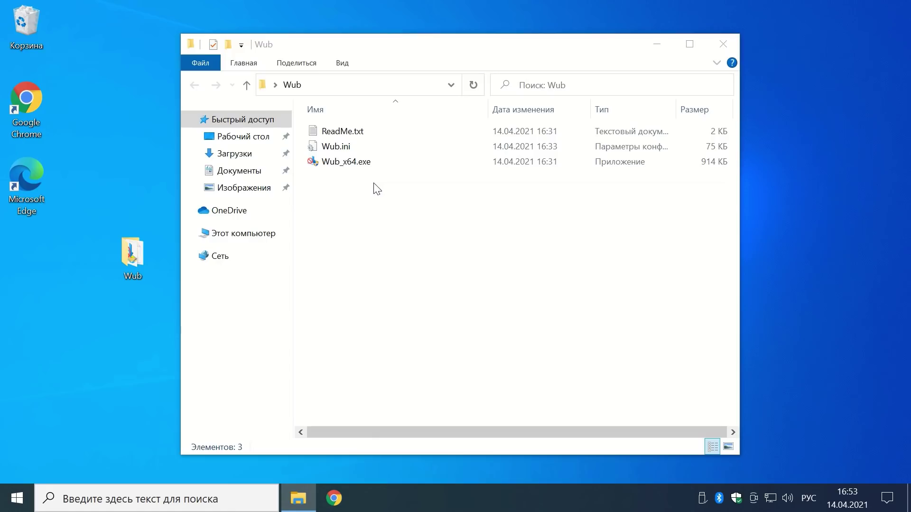
{"action": "left_click", "coordinate": [722, 49]}
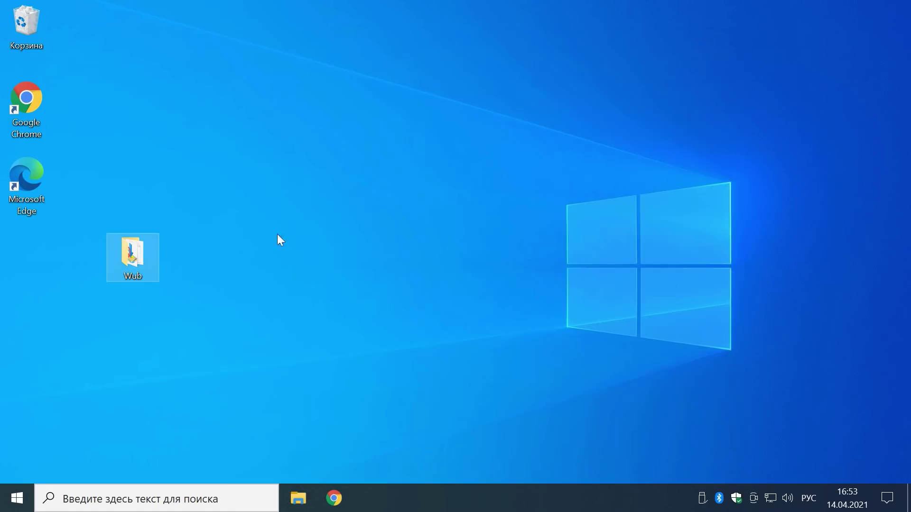
Move the Wub folder from the desktop to the Files (E:) drive.
{"action": "right_click", "coordinate": [137, 255]}
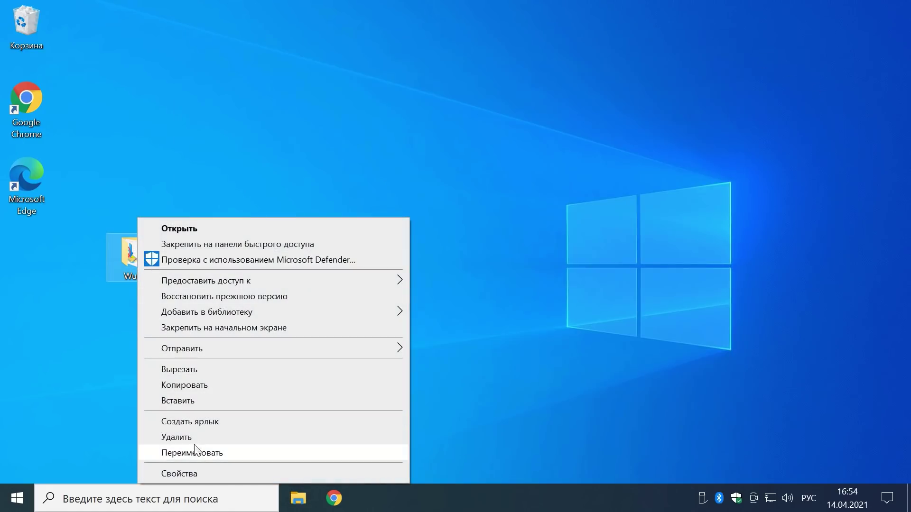
{"action": "left_click", "coordinate": [198, 369]}
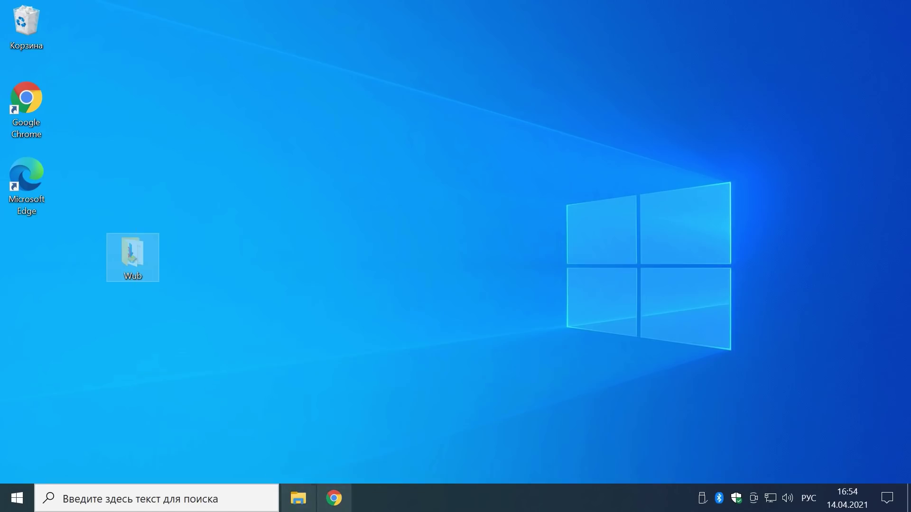
{"action": "left_click", "coordinate": [298, 498]}
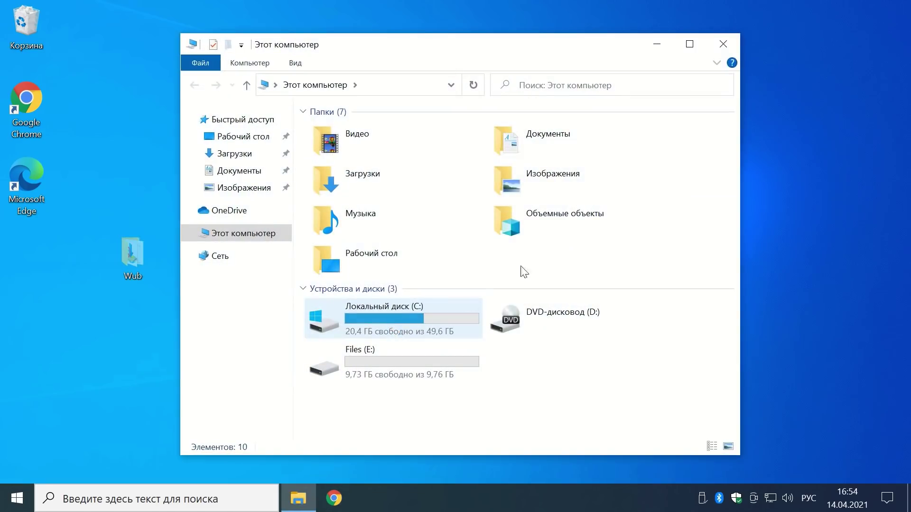
{"action": "left_click", "coordinate": [559, 145]}
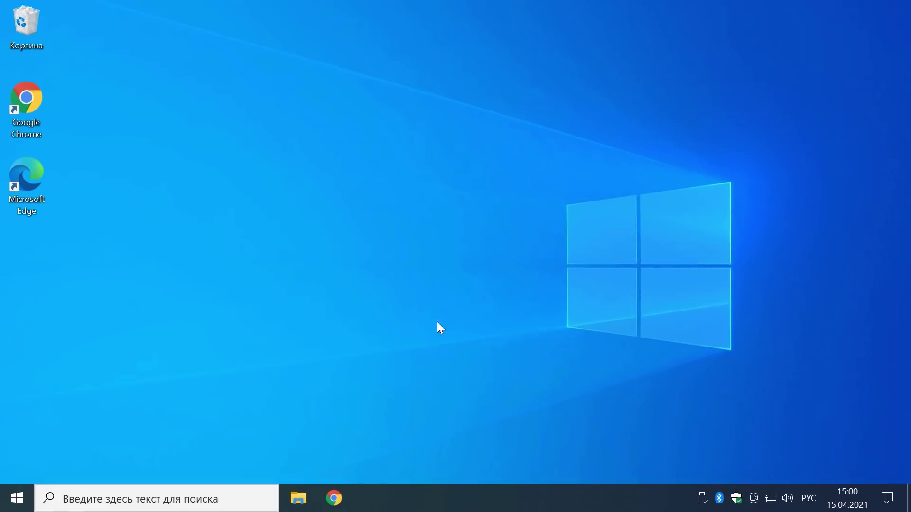
Run Wub_x64.exe from the Wub folder on the Files (E:) drive, allow it to make changes, and close the folder window.
{"action": "left_click", "coordinate": [297, 499]}
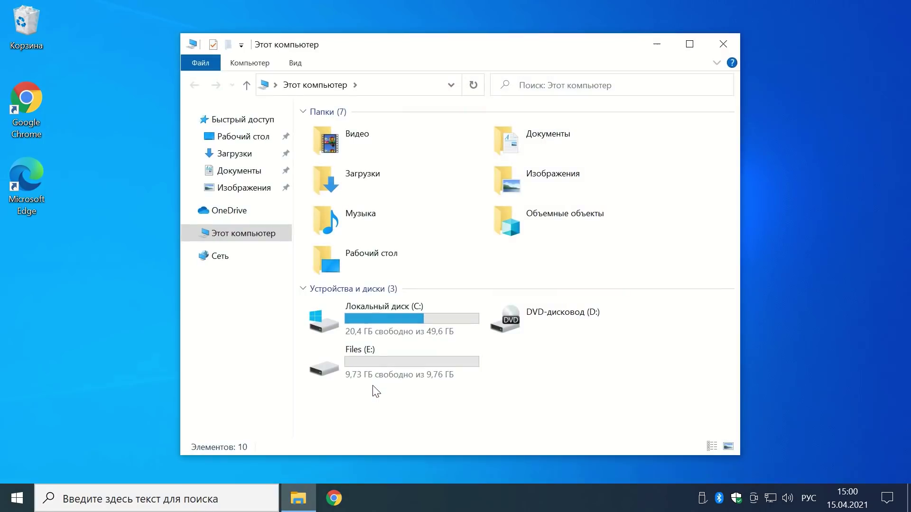
{"action": "double_click", "coordinate": [384, 362]}
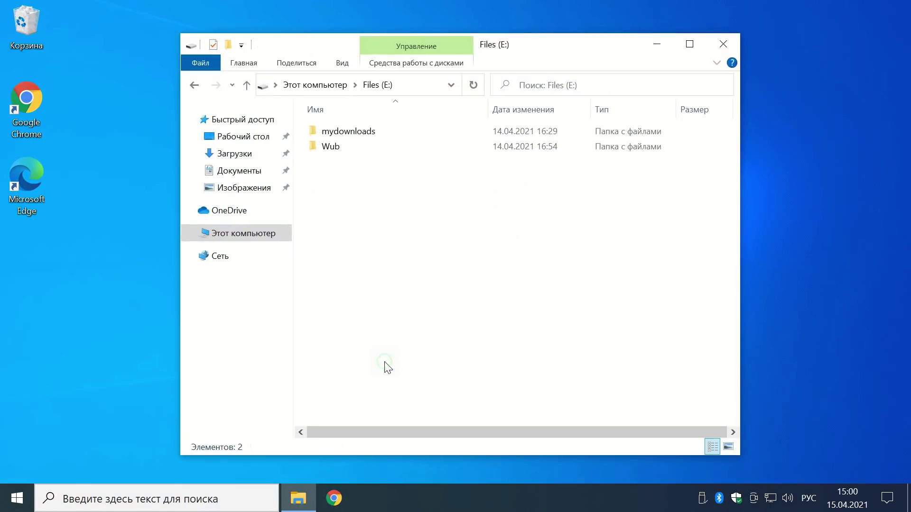
{"action": "double_click", "coordinate": [403, 149]}
{"action": "left_click", "coordinate": [388, 166]}
{"action": "double_click", "coordinate": [388, 163]}
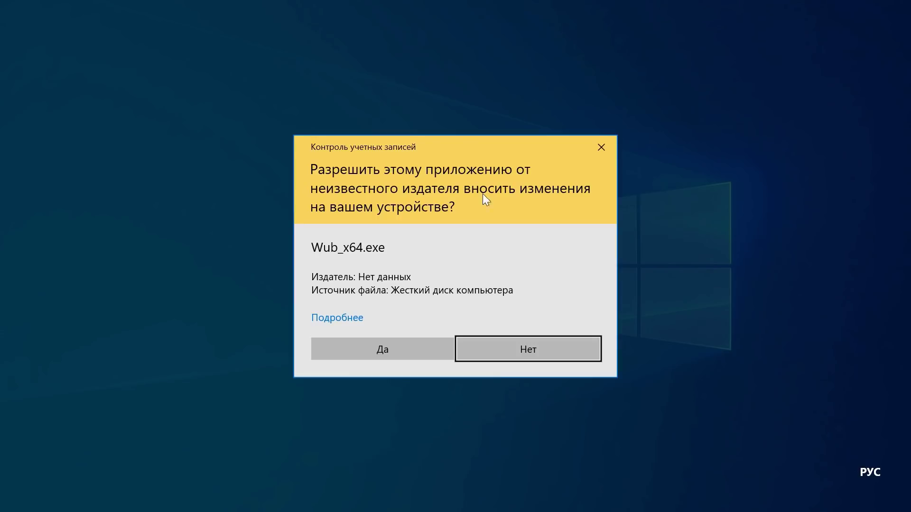
{"action": "left_click", "coordinate": [397, 348]}
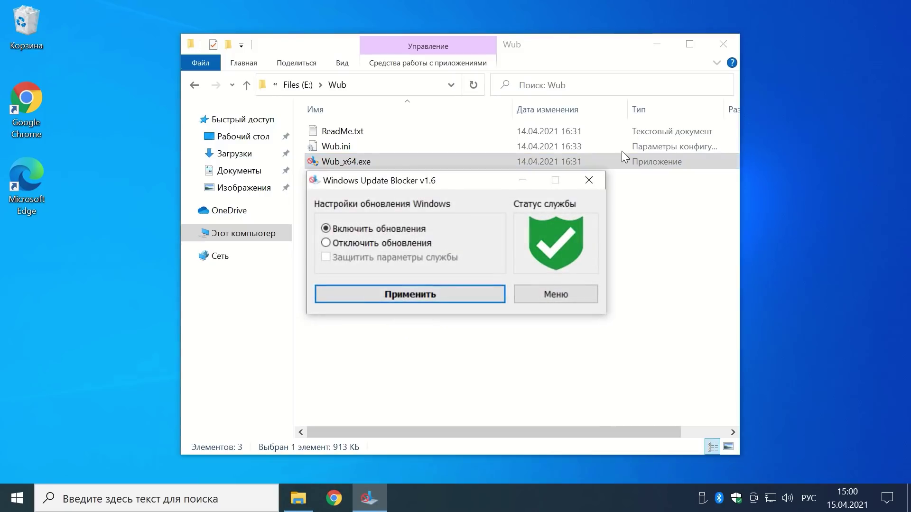
{"action": "left_click", "coordinate": [723, 43]}
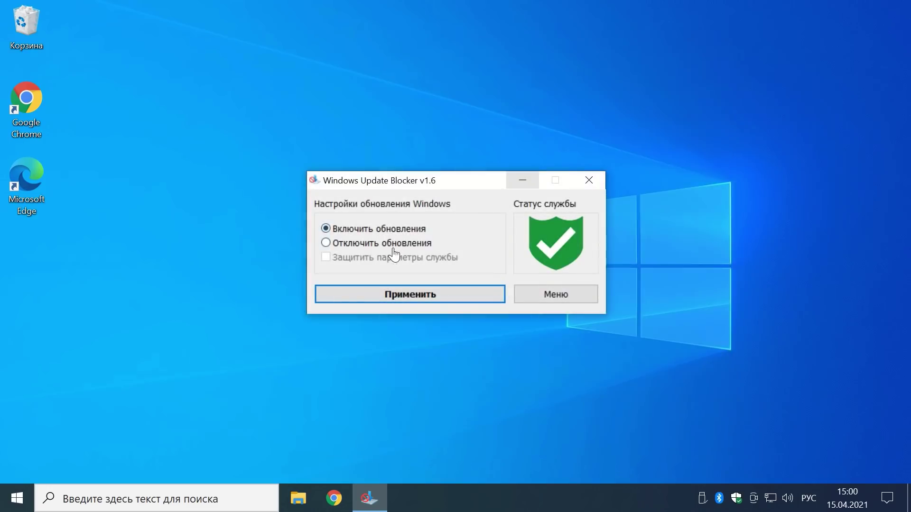
Disable Windows updates in Windows Update Blocker with the service settings protected, and apply the change.
{"action": "left_click", "coordinate": [326, 243]}
{"action": "left_click", "coordinate": [326, 257]}
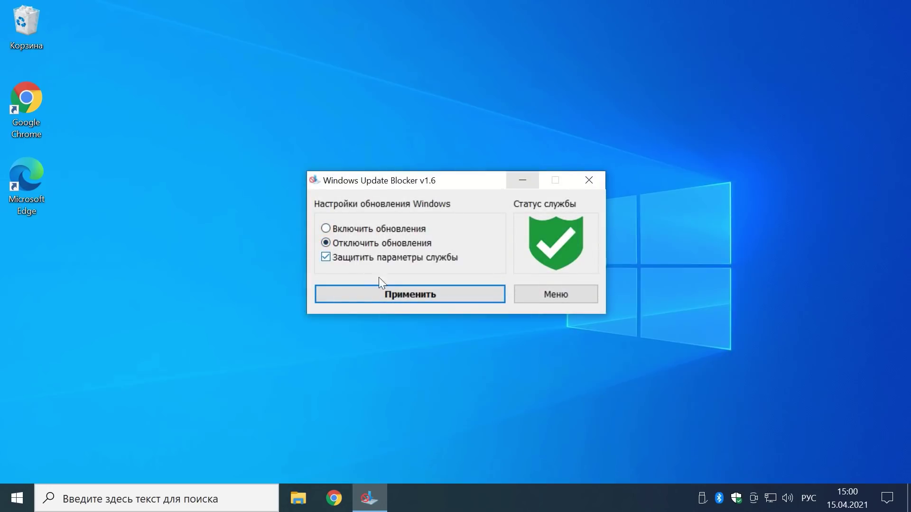
{"action": "left_click", "coordinate": [406, 296]}
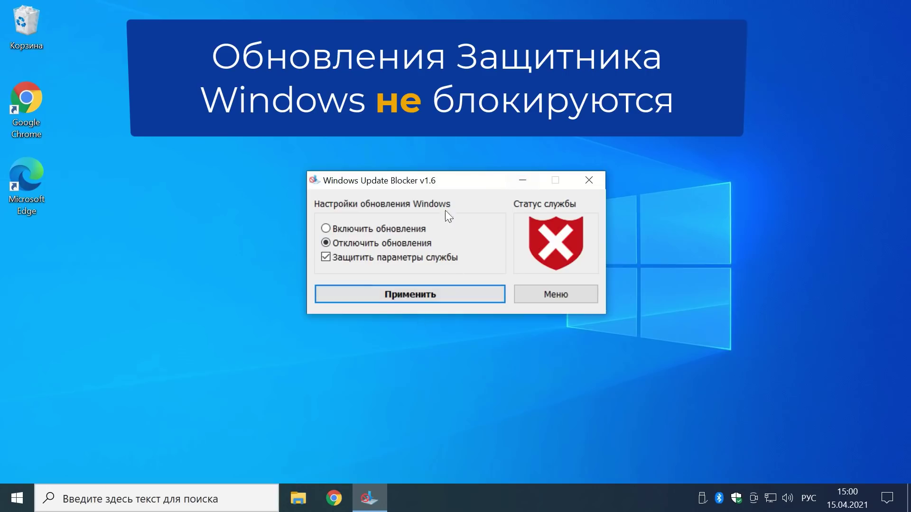
Check for Microsoft Defender protection updates in Windows Security, with its window placed beside the blocker window.
{"action": "left_click_drag", "start_coordinate": [417, 182], "coordinate": [696, 144]}
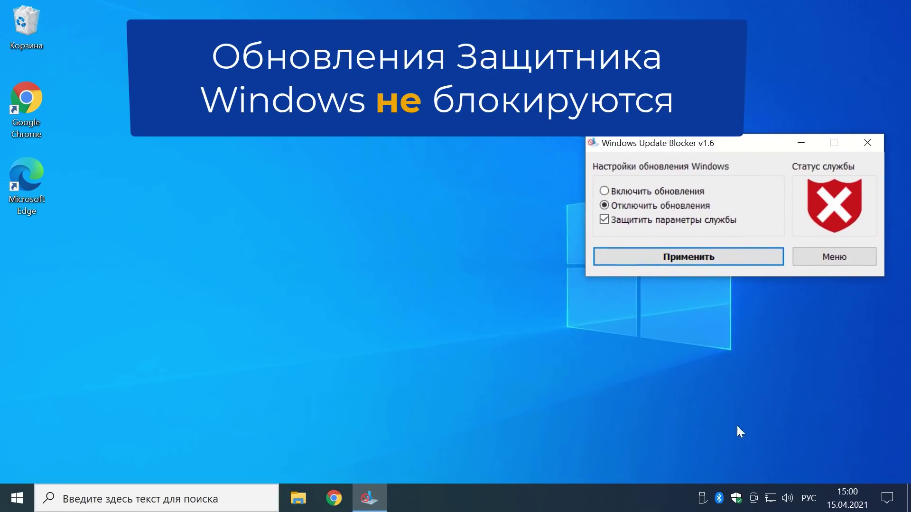
{"action": "right_click", "coordinate": [736, 498]}
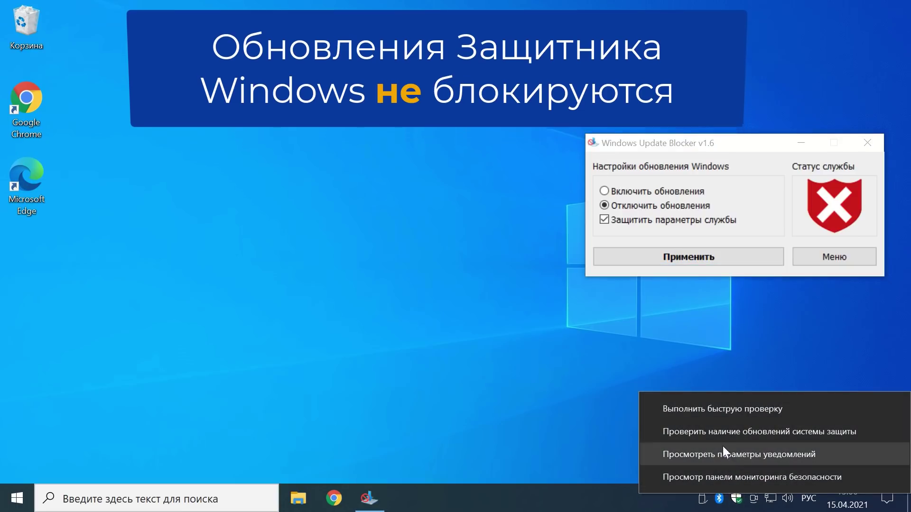
{"action": "left_click", "coordinate": [721, 432]}
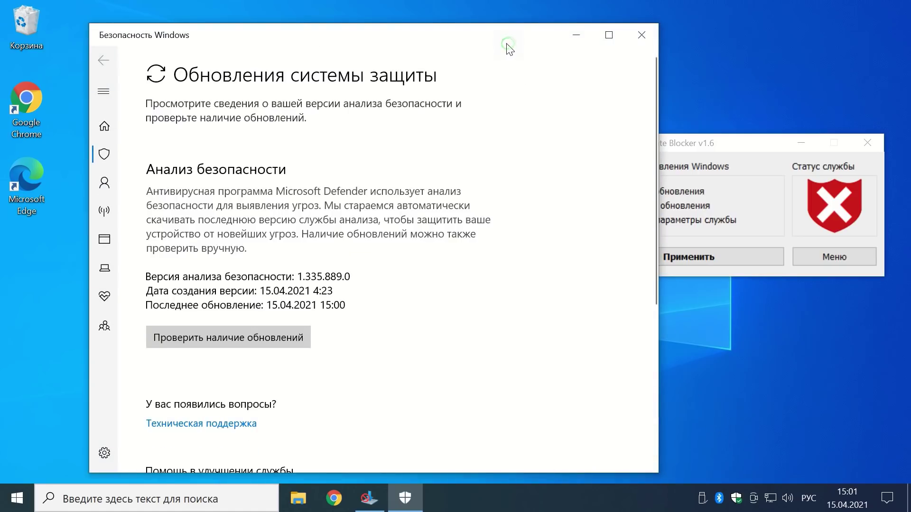
{"action": "left_click_drag", "start_coordinate": [509, 47], "coordinate": [428, 43]}
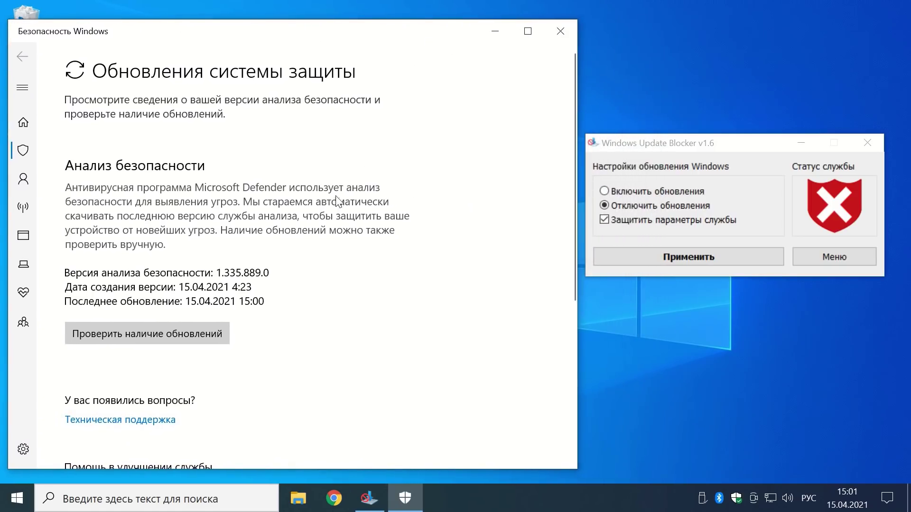
{"action": "left_click", "coordinate": [189, 334]}
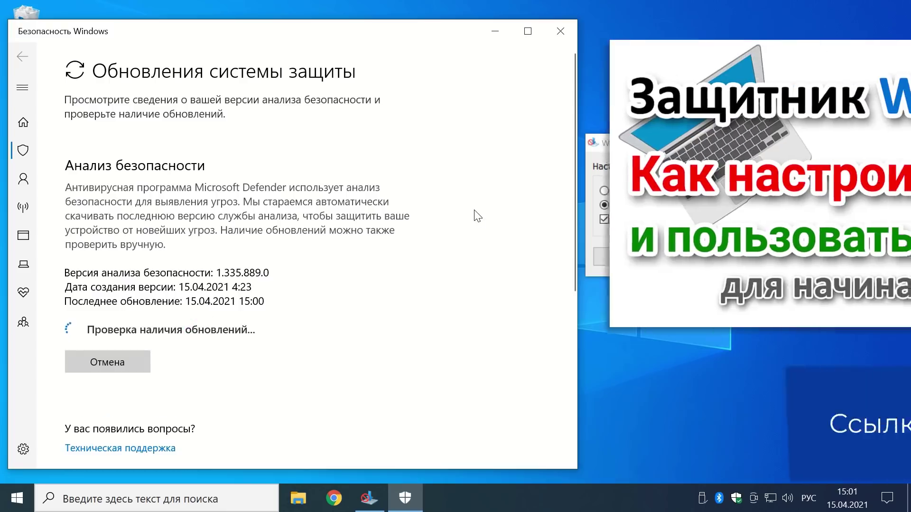